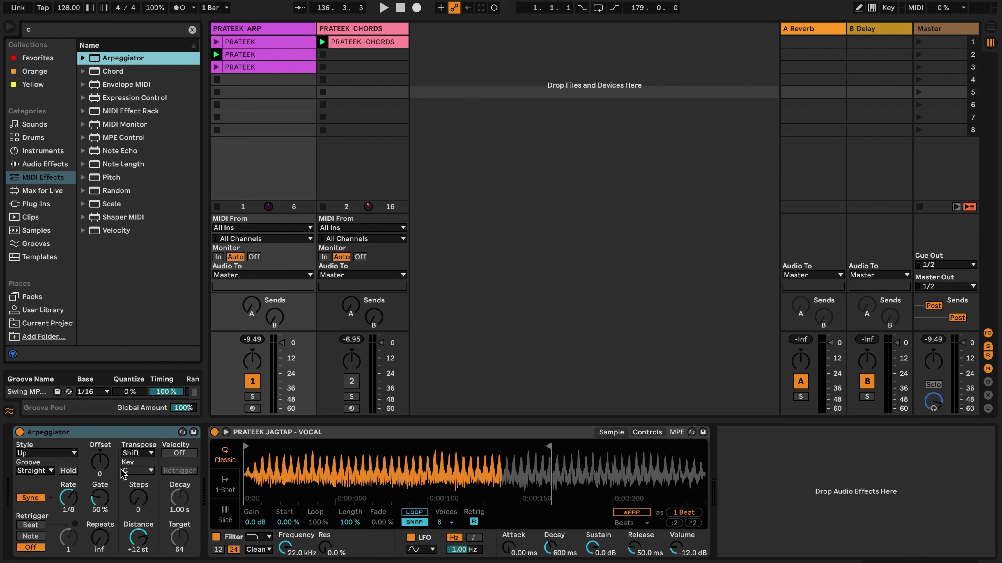
Set the Arpeggiator style to Converge with a Straight groove, and raise the offset to 8
left_click(56, 452)
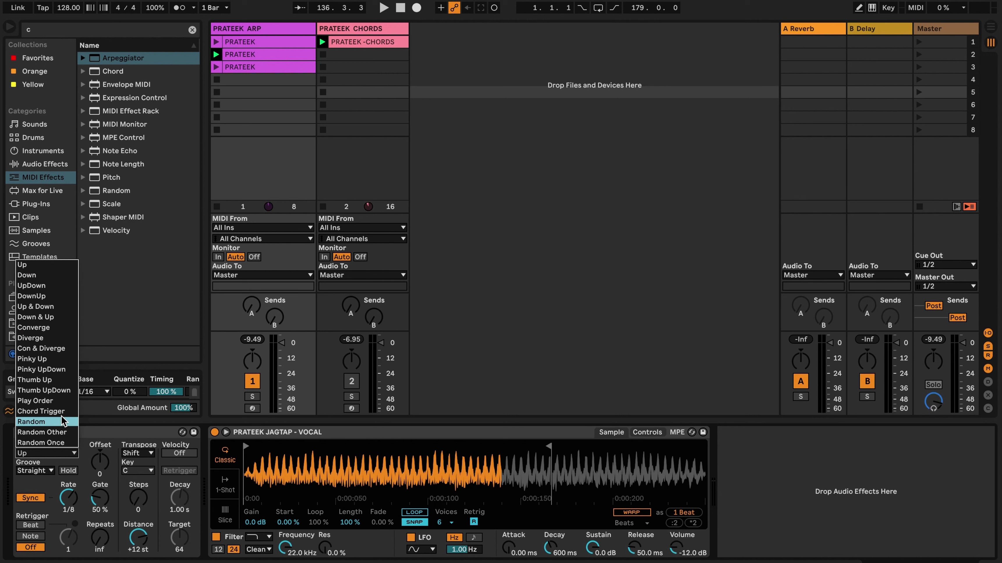
left_click(50, 327)
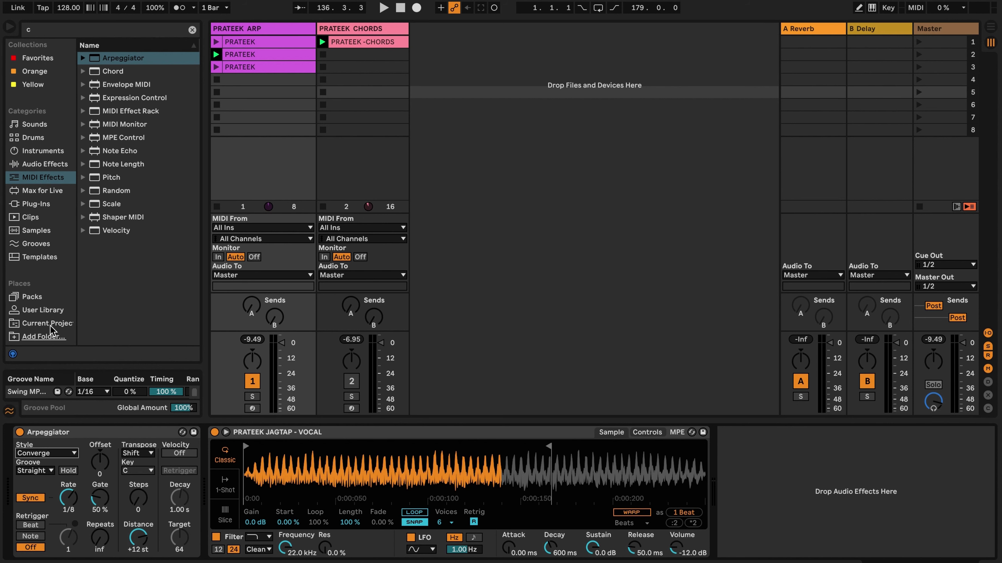
left_click(50, 470)
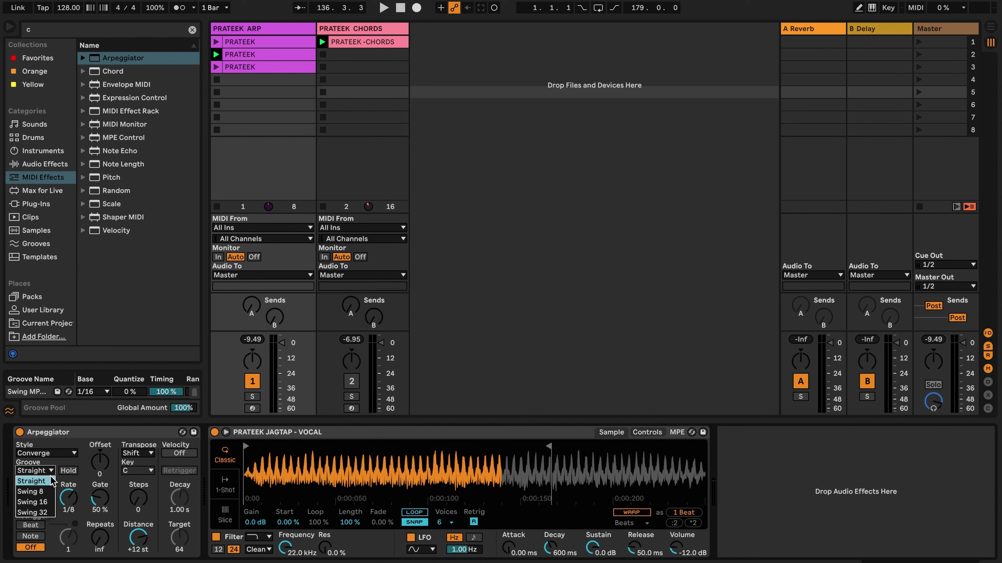
left_click(51, 478)
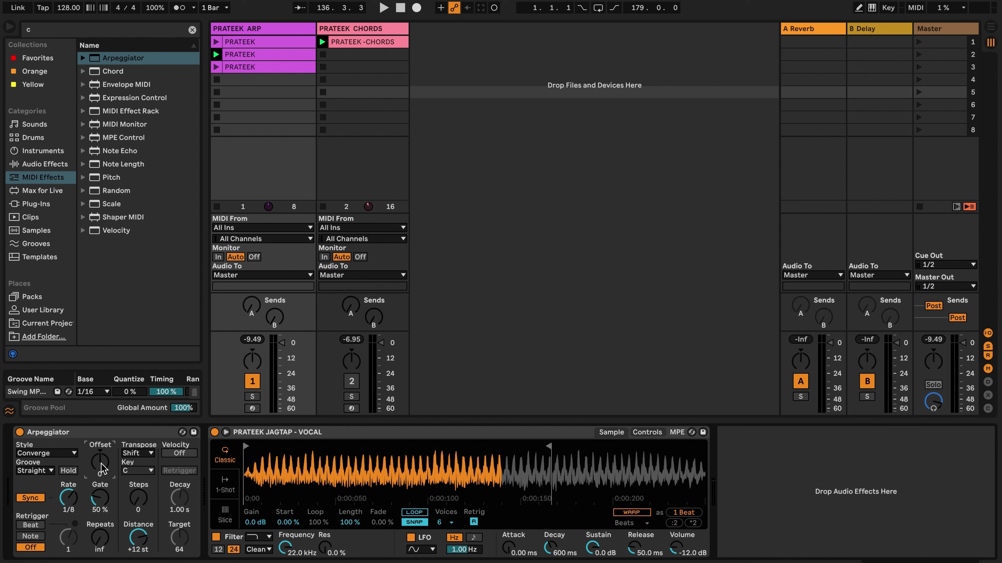
left_click_drag(102, 469, 102, 456)
Try the Arpeggiator's Free timing, return it to Sync, and set the rate to 1/16
left_click(35, 499)
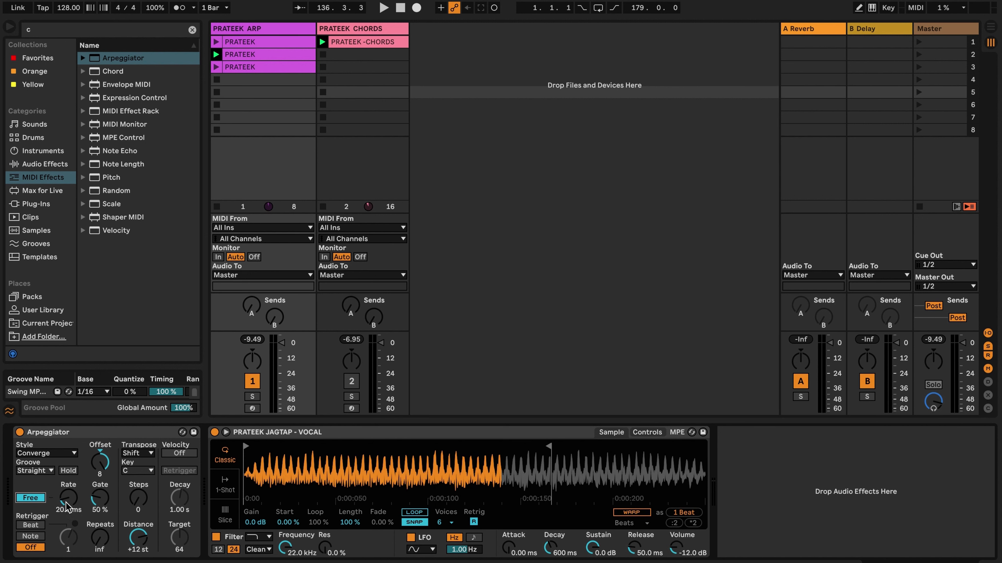
left_click(36, 499)
left_click(70, 499)
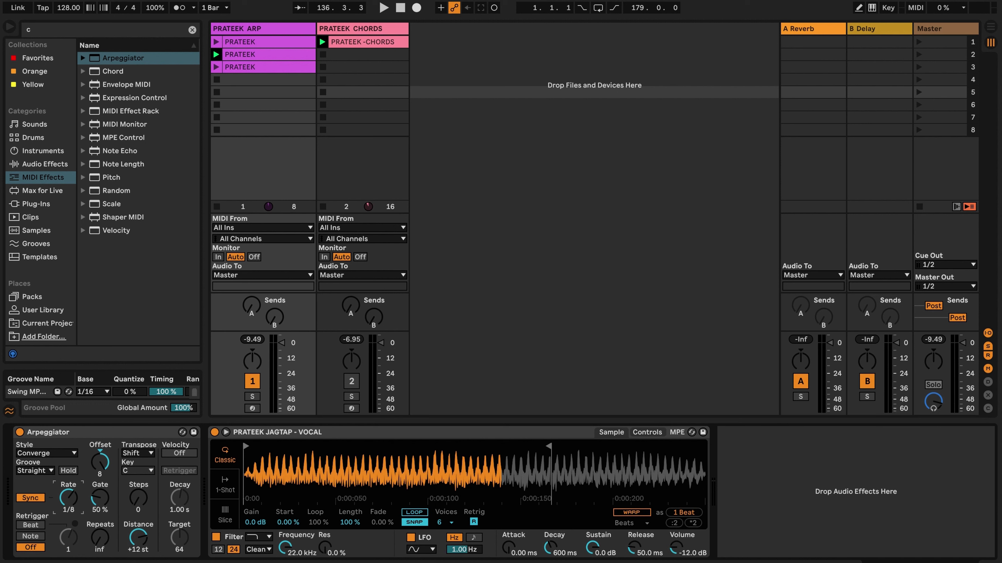
left_click_drag(68, 498, 68, 525)
left_click_drag(68, 525, 68, 512)
Play the clips while trying faster arpeggio rates such as 1/32, return the rate to 1/16, and stop playback
key("space")
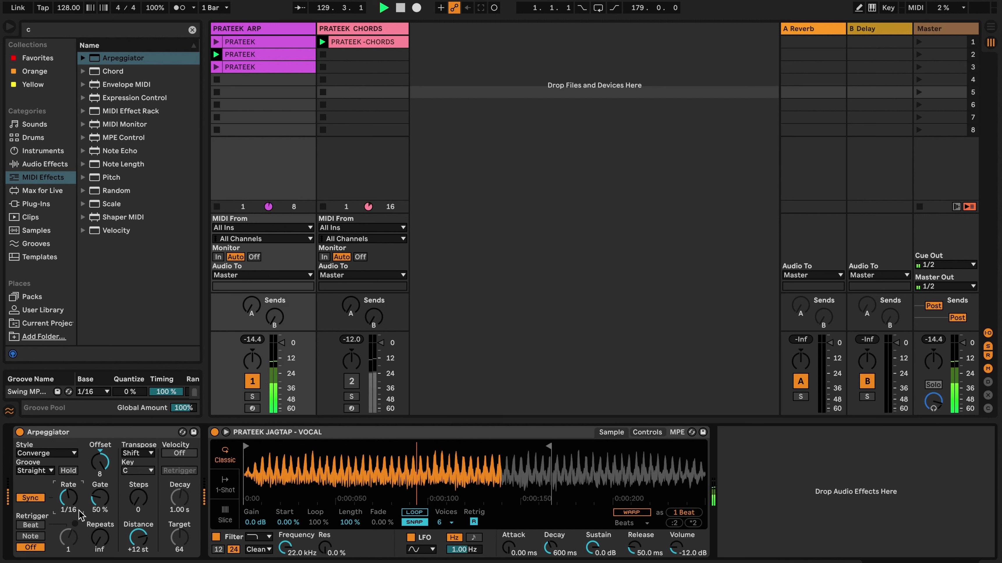
left_click_drag(80, 513, 79, 518)
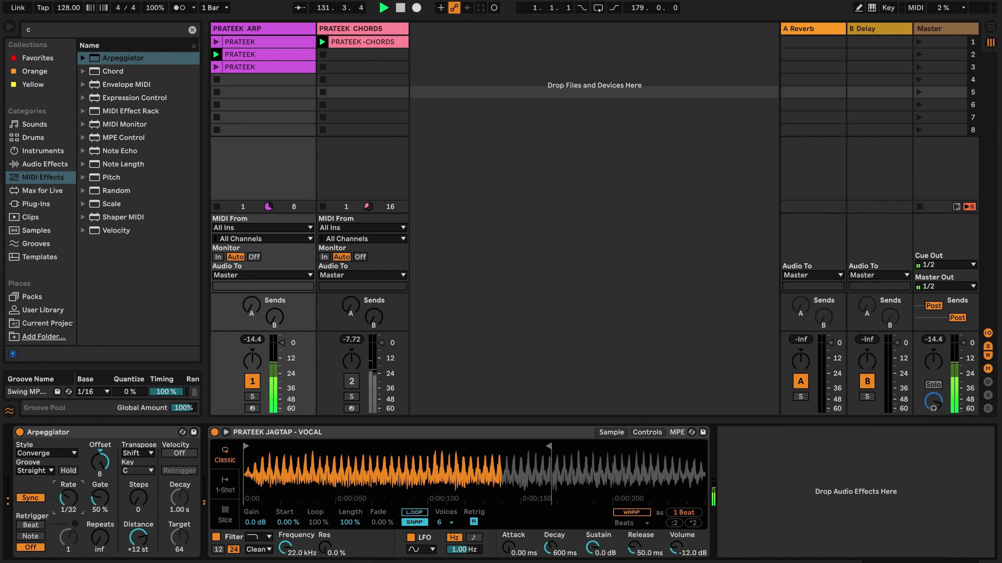
left_click_drag(80, 517, 79, 520)
left_click_drag(80, 520, 80, 523)
left_click_drag(72, 502, 68, 482)
left_click_drag(68, 482, 68, 482)
key("space")
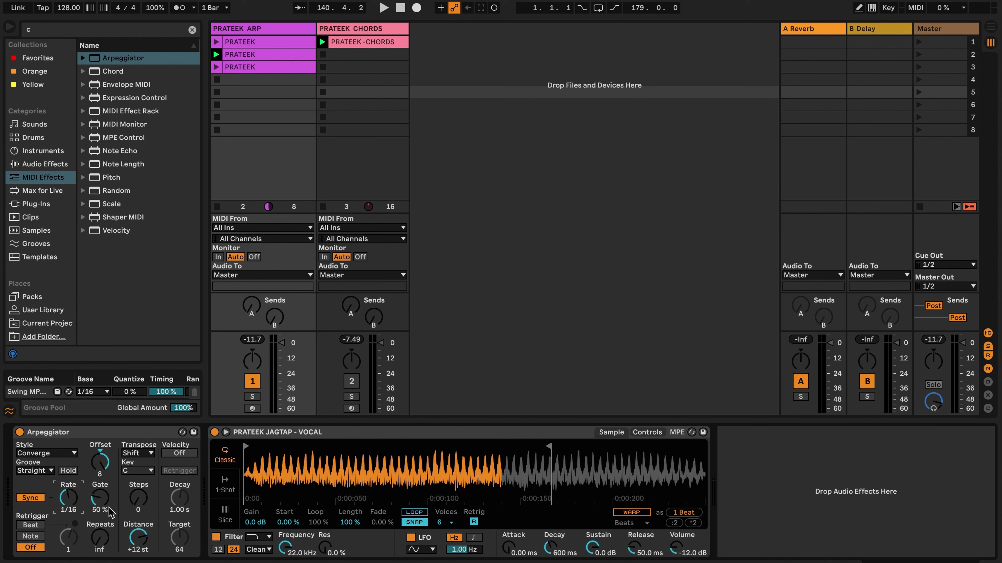
Set the Arpeggiator's gate to 200% and its retrigger mode to Beat with a 1/16 interval
left_click_drag(101, 502, 102, 541)
left_click_drag(102, 500, 101, 461)
left_click(31, 525)
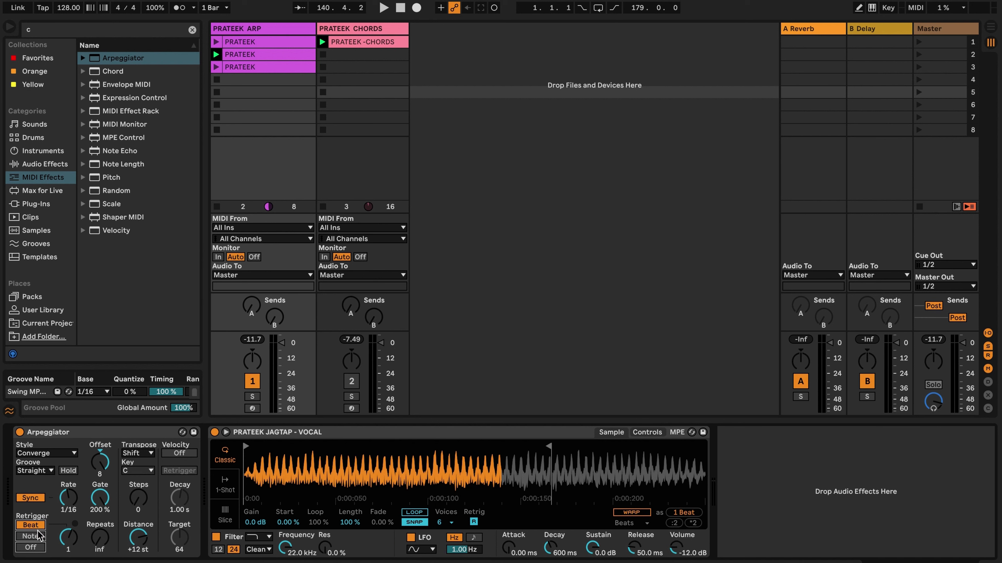
left_click_drag(67, 546, 67, 557)
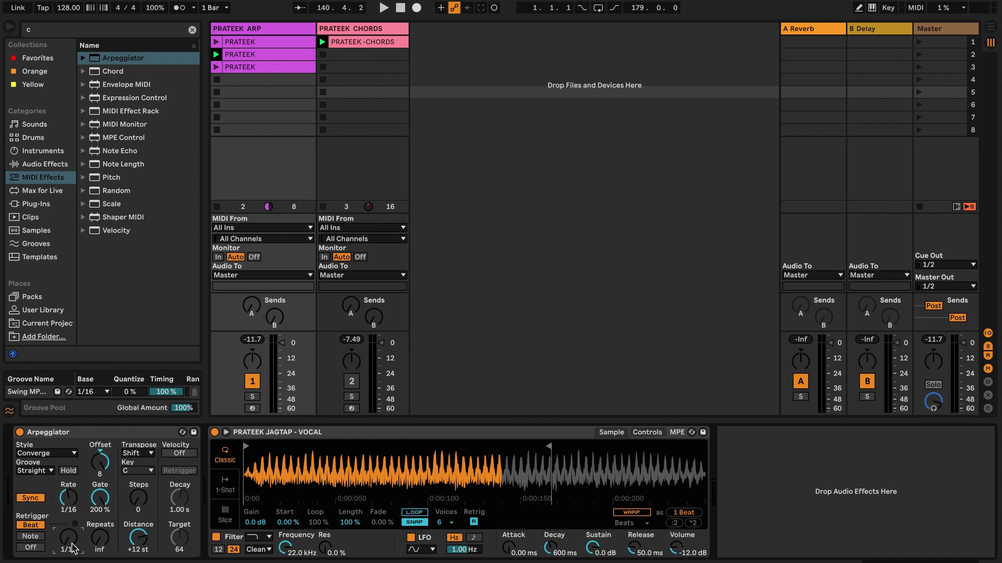
Play the clips while trying a 1/96 arpeggio rate, return the rate to 1/16, and stop playback
key("space")
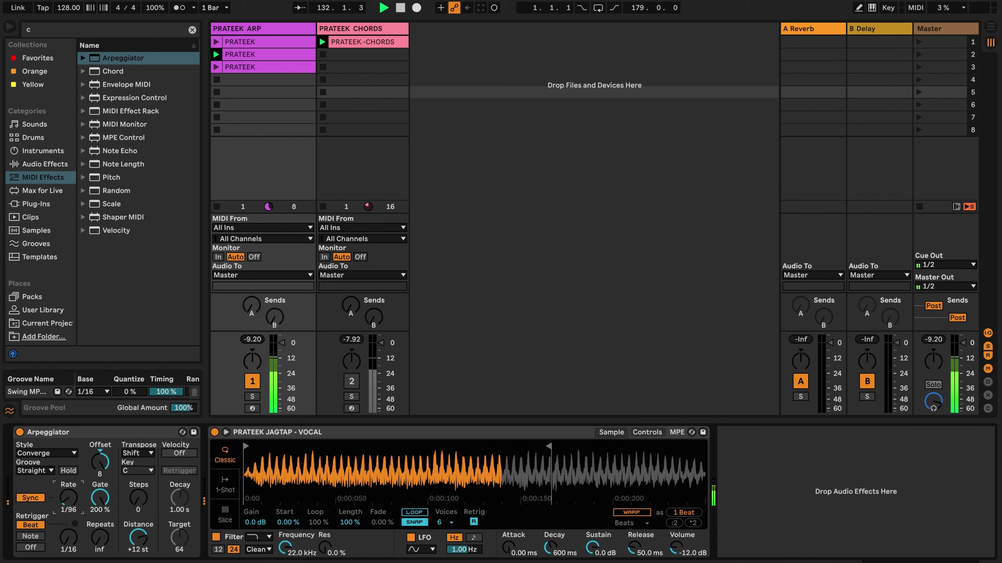
left_click_drag(68, 509, 68, 497)
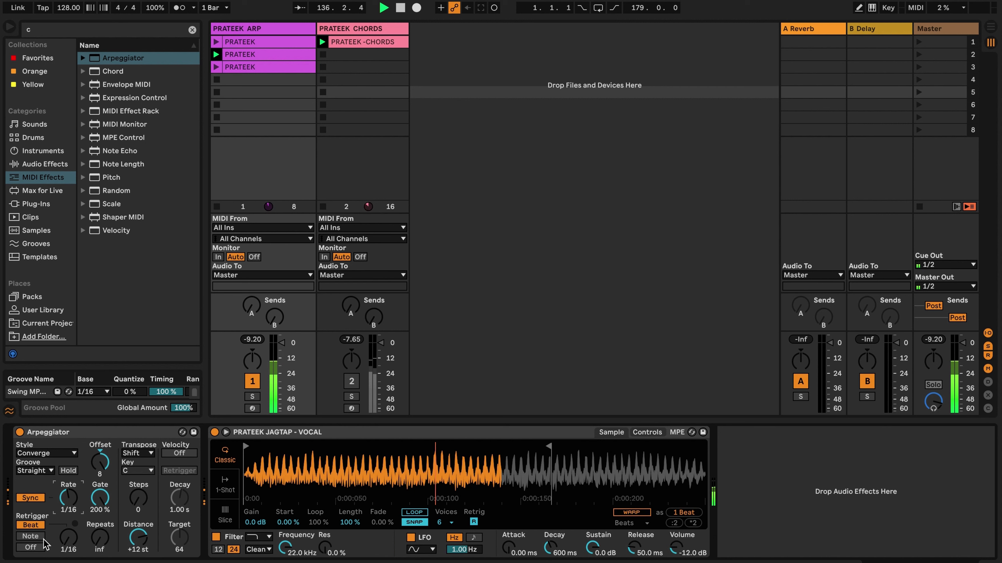
key("space")
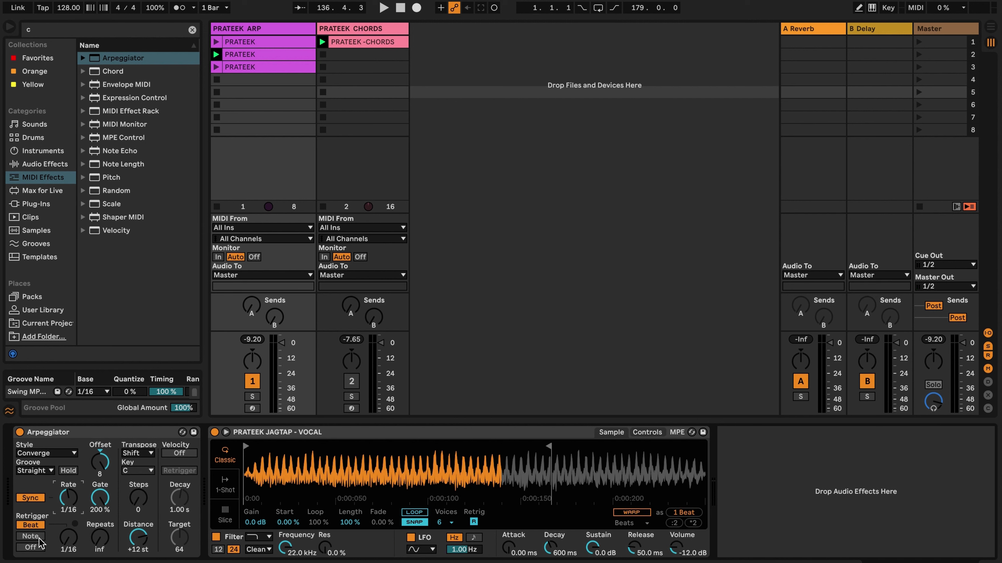
Set the retrigger mode to Note and try a 1/2 retrigger interval during playback before returning it to 1/16
left_click(38, 538)
key("space")
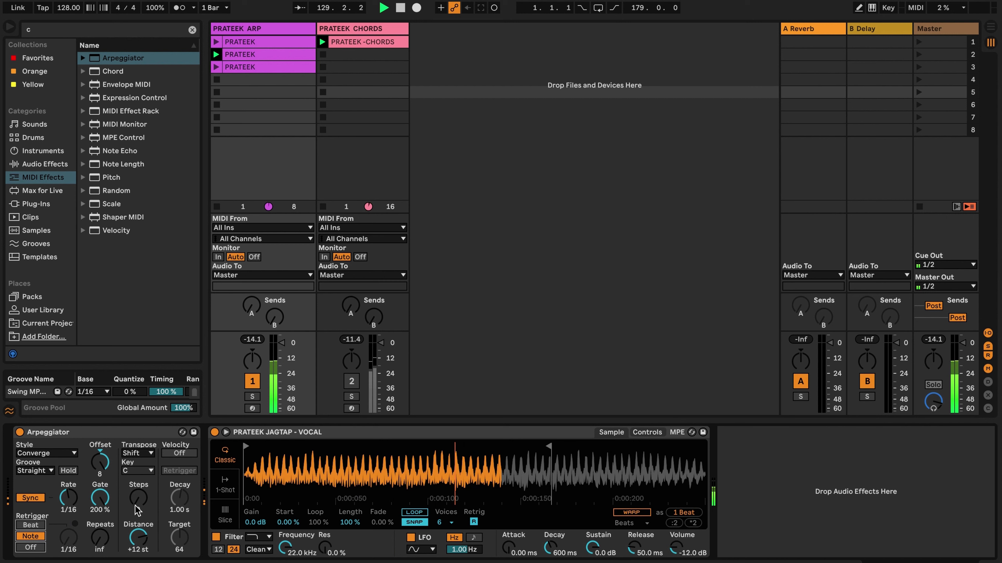
left_click(69, 538)
left_click_drag(71, 540, 73, 520)
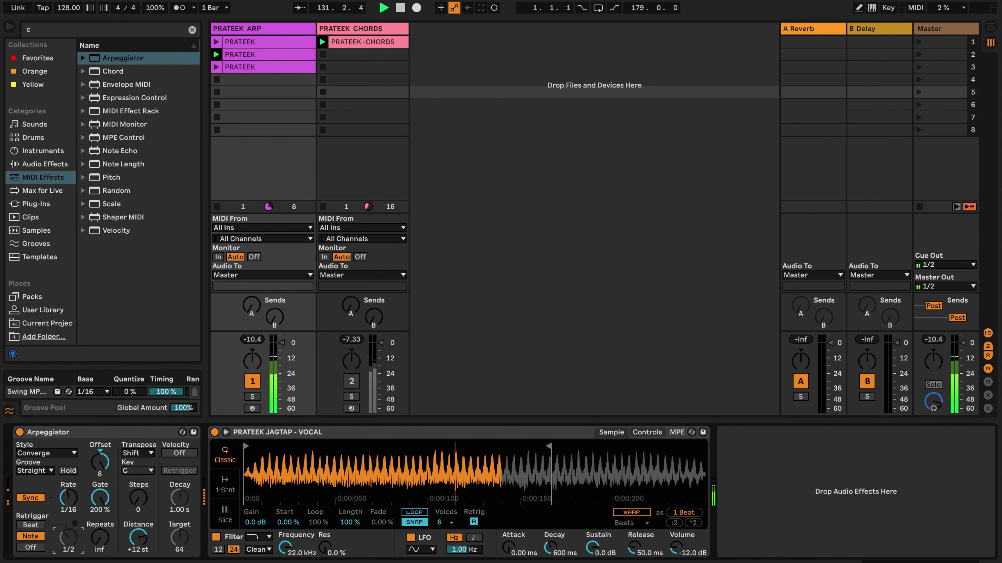
left_click_drag(63, 534, 63, 551)
Compare the Beat and Note retrigger modes during playback, ending on Note, and stop playback
left_click(38, 525)
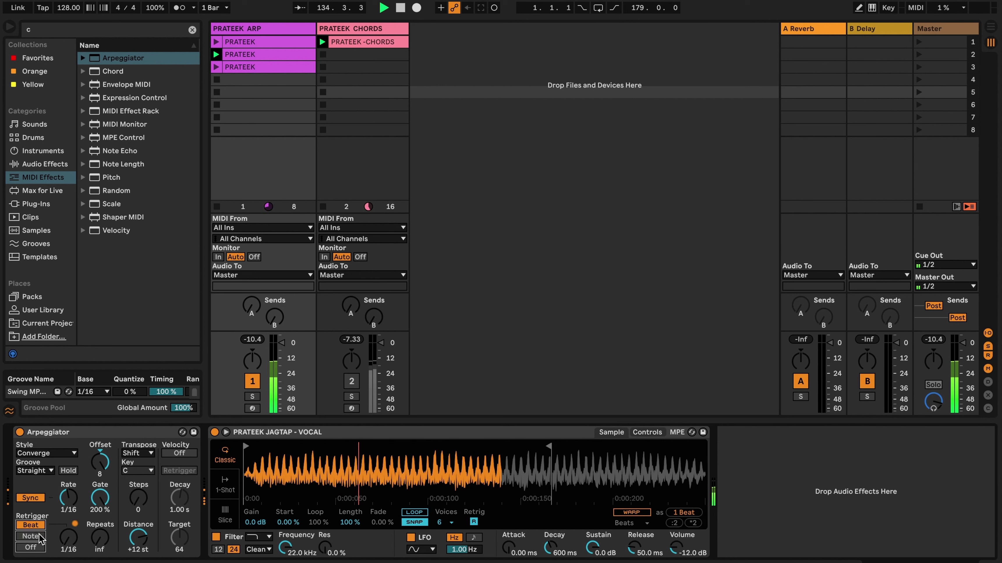
left_click(40, 537)
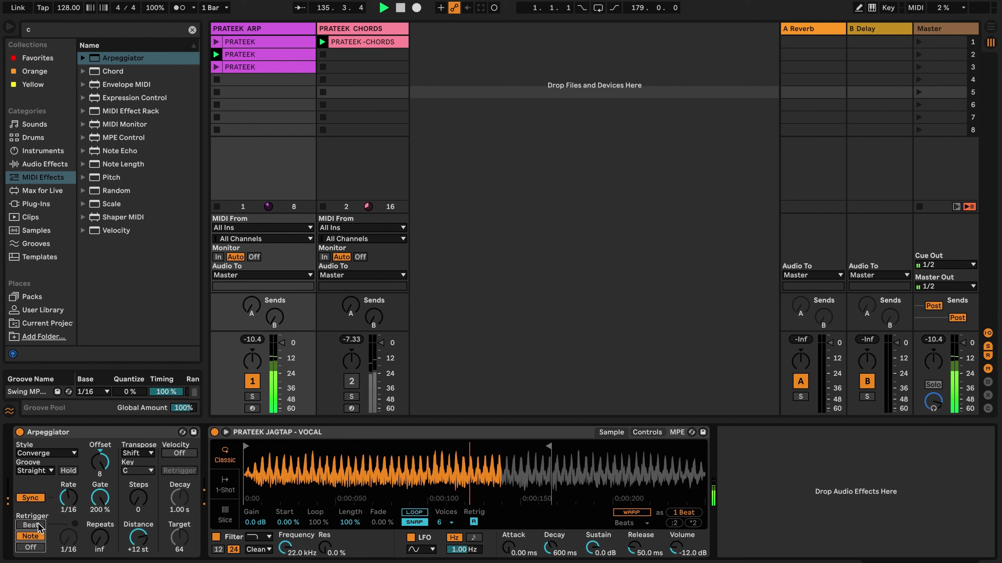
left_click(39, 524)
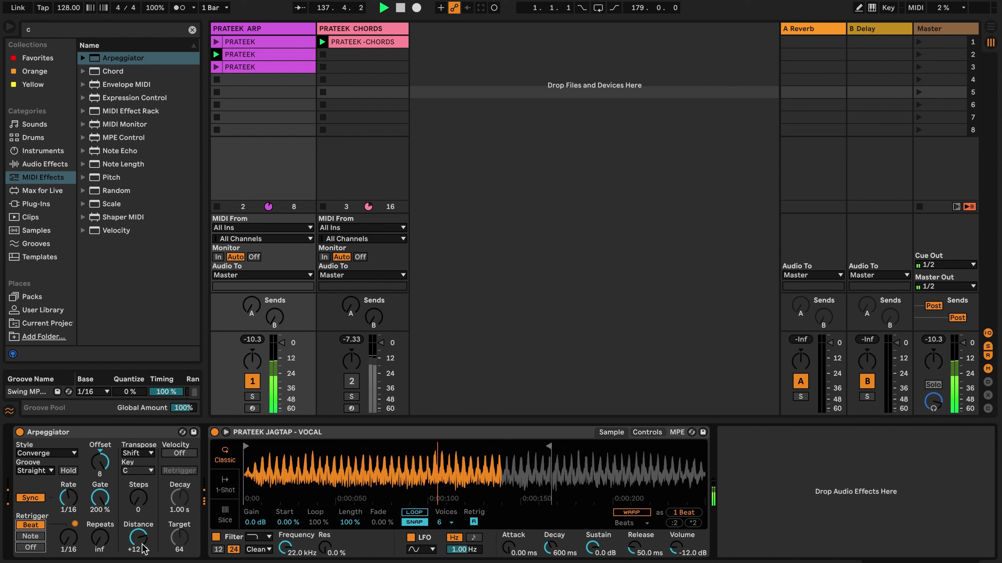
left_click(22, 536)
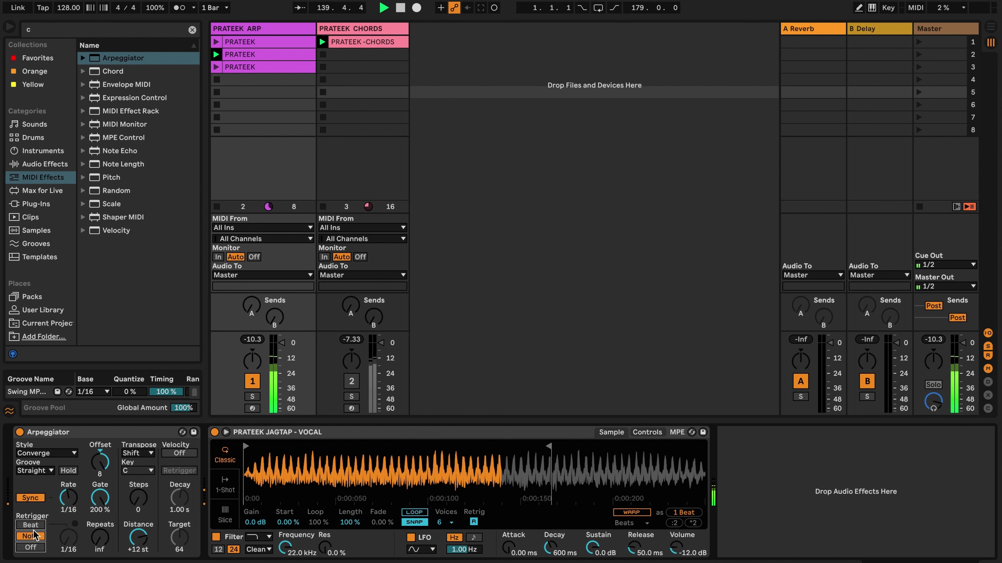
left_click(35, 527)
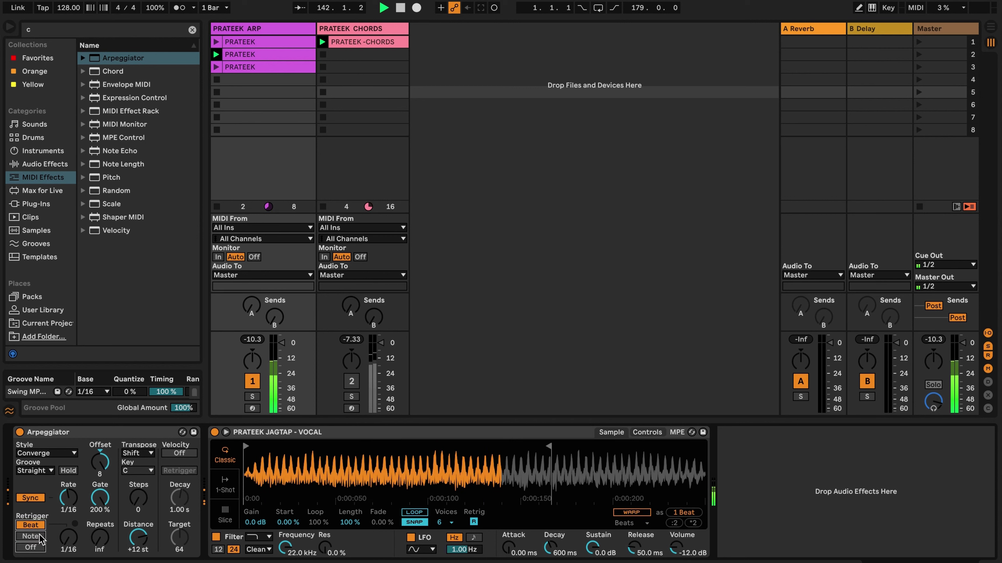
left_click(39, 536)
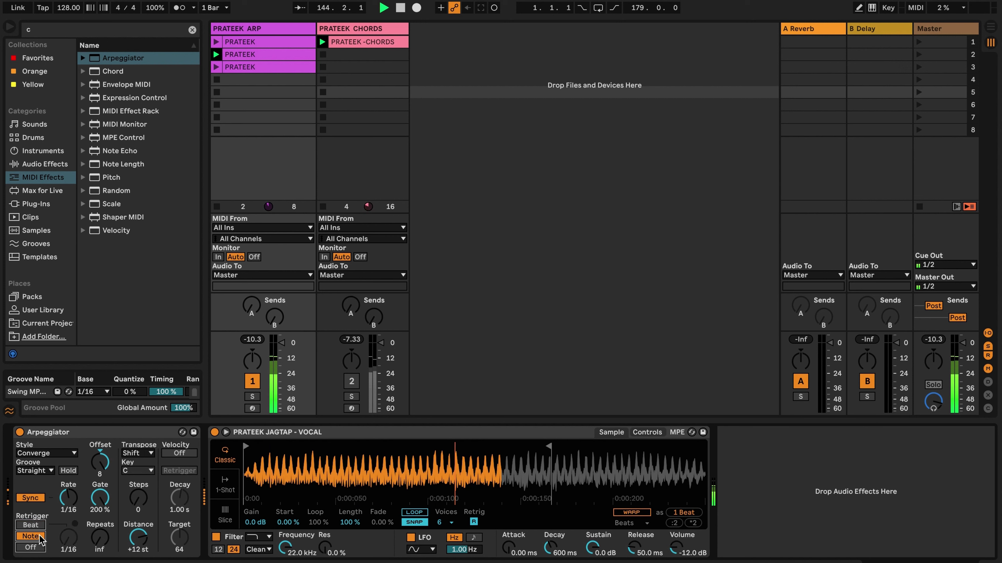
key("space")
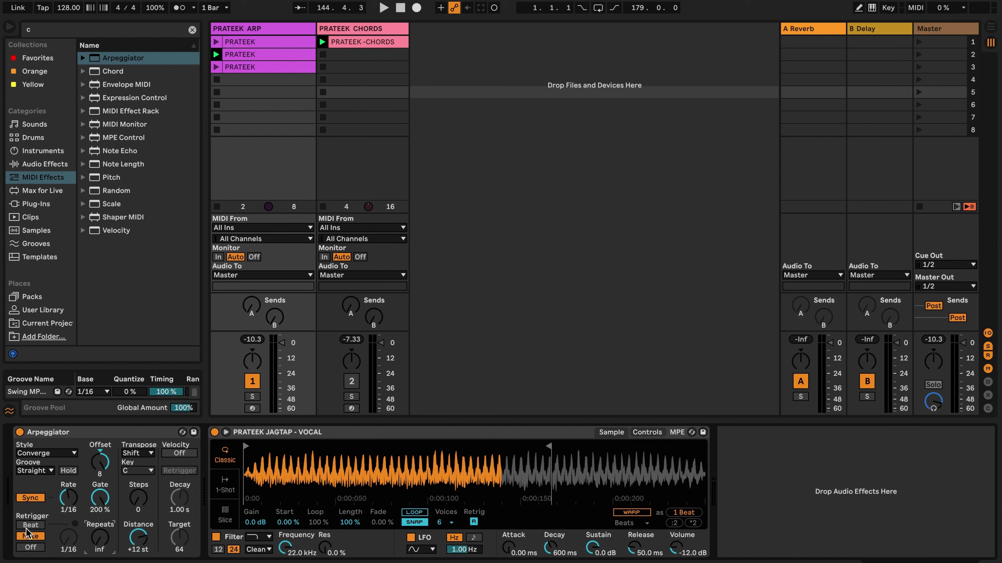
Set the Arpeggiator's repeats to 16 and its transposition to Major in key A with 1 step
mouse_move(100, 538)
left_mouse_down()
mouse_move(100, 557)
mouse_move(104, 539)
left_mouse_up()
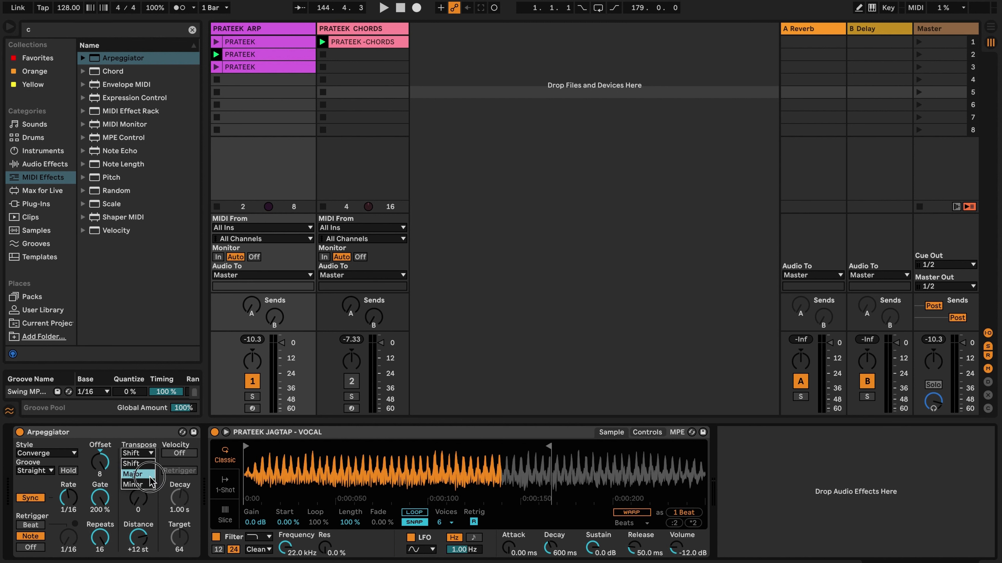
left_click(137, 471)
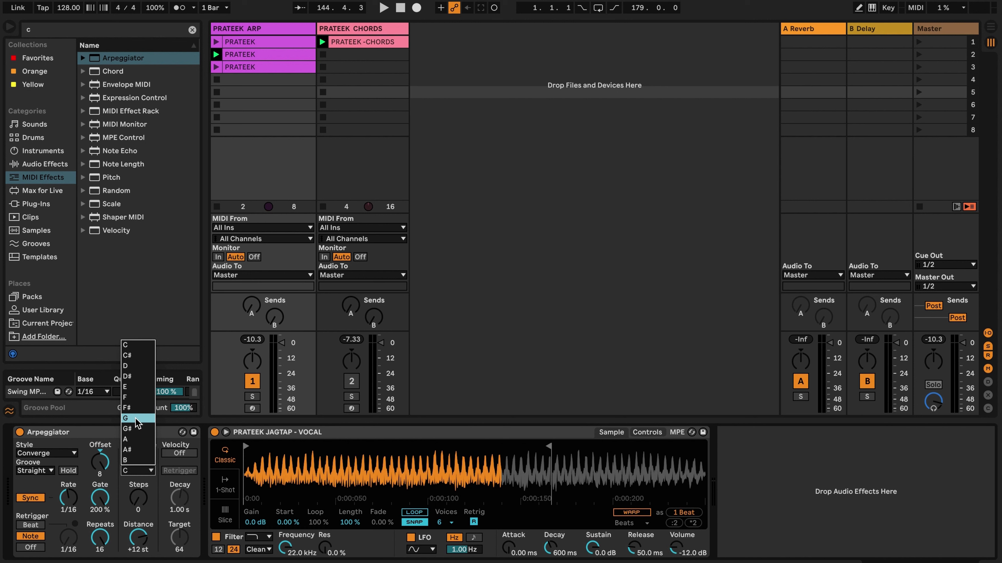
left_click(139, 436)
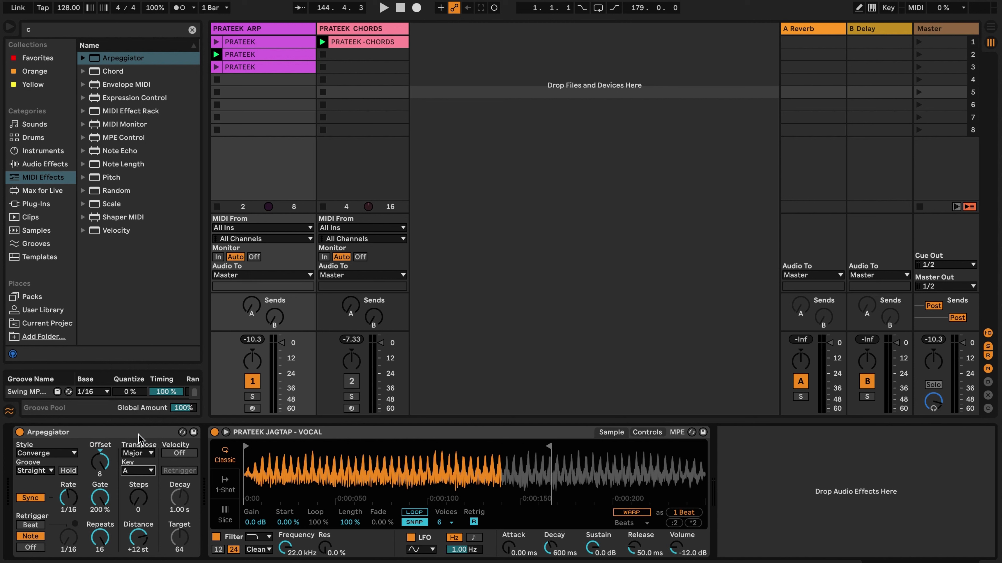
left_click_drag(143, 500, 143, 500)
Play the clips and try the transpose keys G, A, A# and B one after another
key("space")
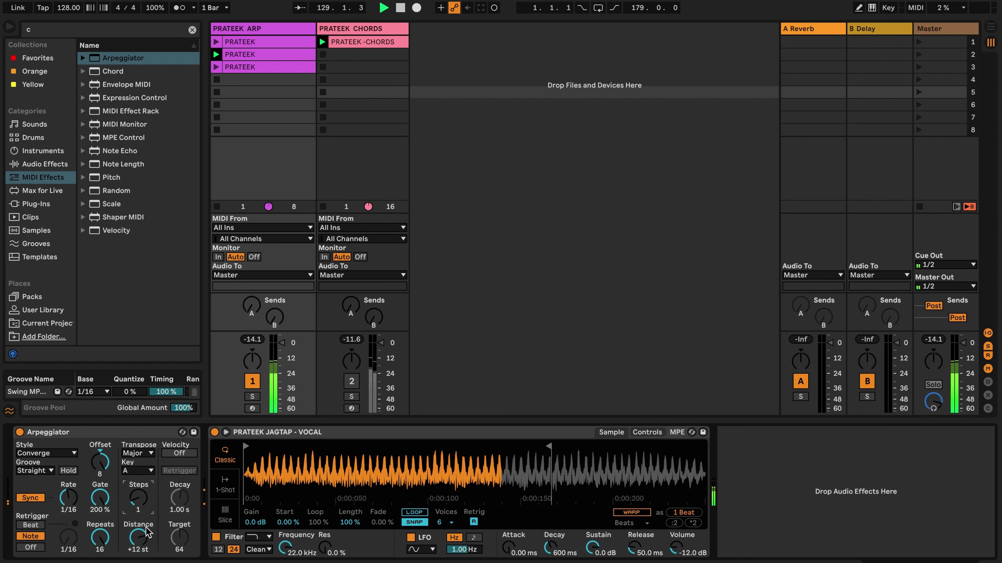
left_click(131, 471)
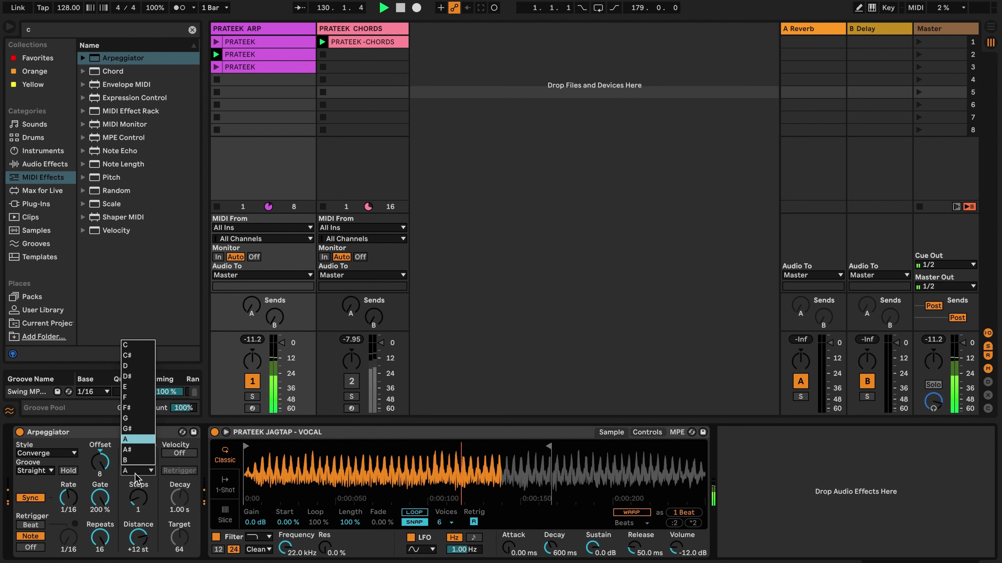
left_click(140, 432)
left_click(150, 471)
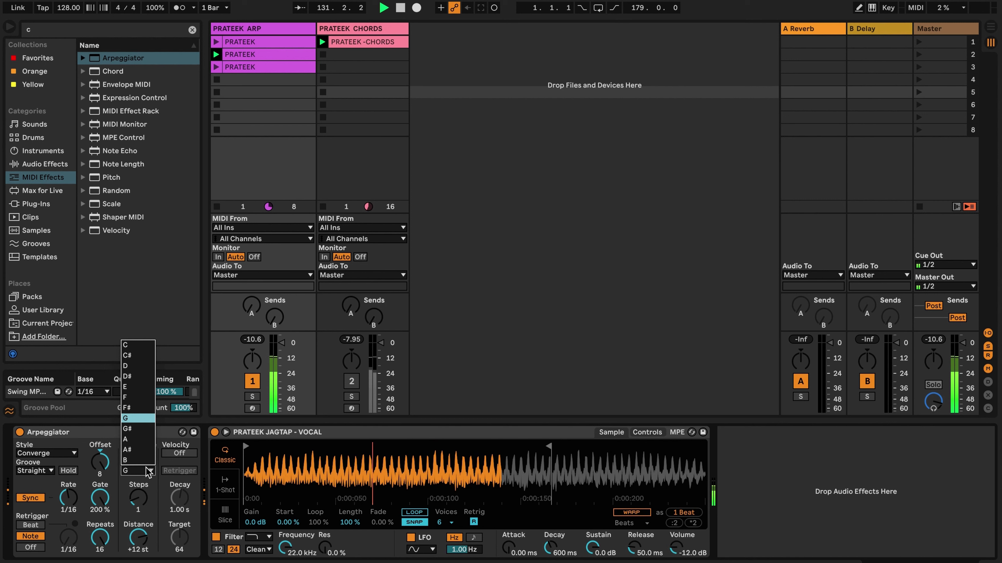
left_click(149, 447)
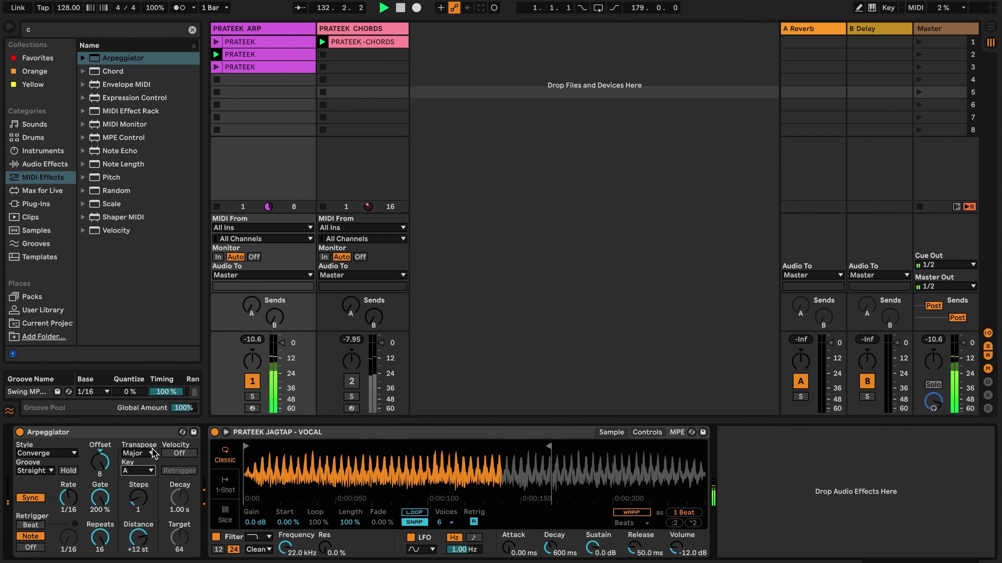
left_click(150, 470)
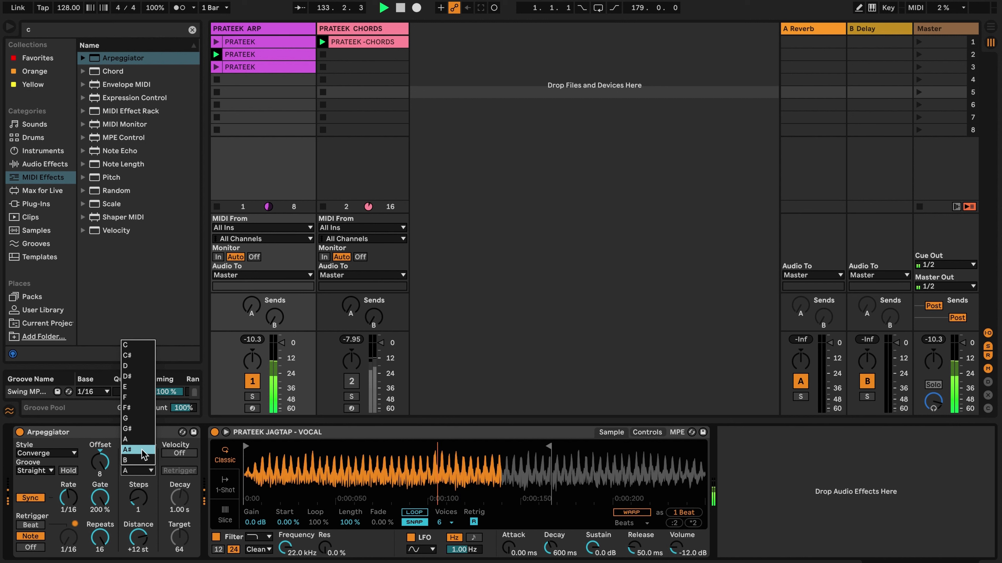
left_click(141, 449)
left_click(149, 470)
left_click(144, 460)
Set the transposition to key C in Shift mode, and turn on the Arpeggiator's velocity section
left_click(149, 470)
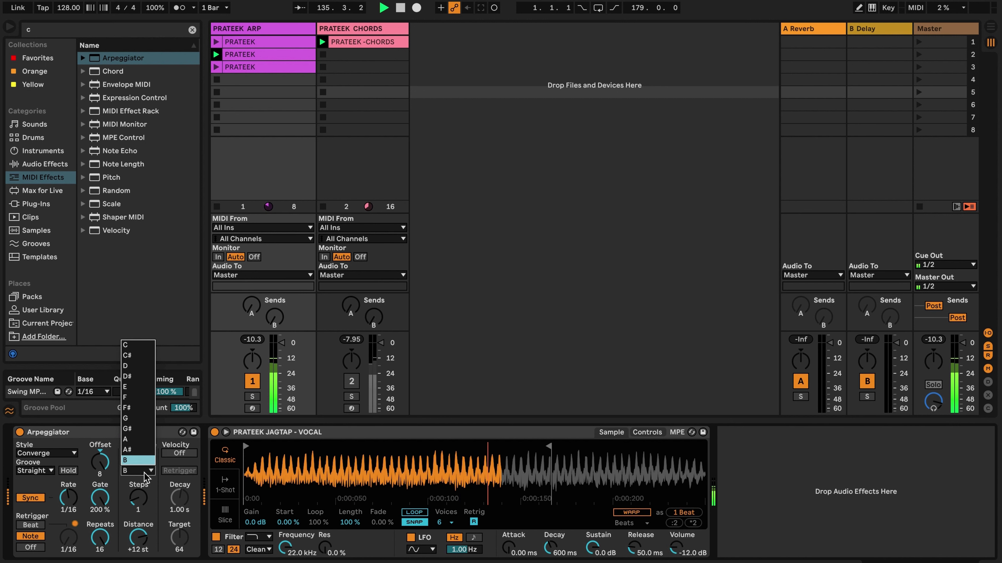
left_click(147, 349)
left_click(150, 454)
left_click(147, 443)
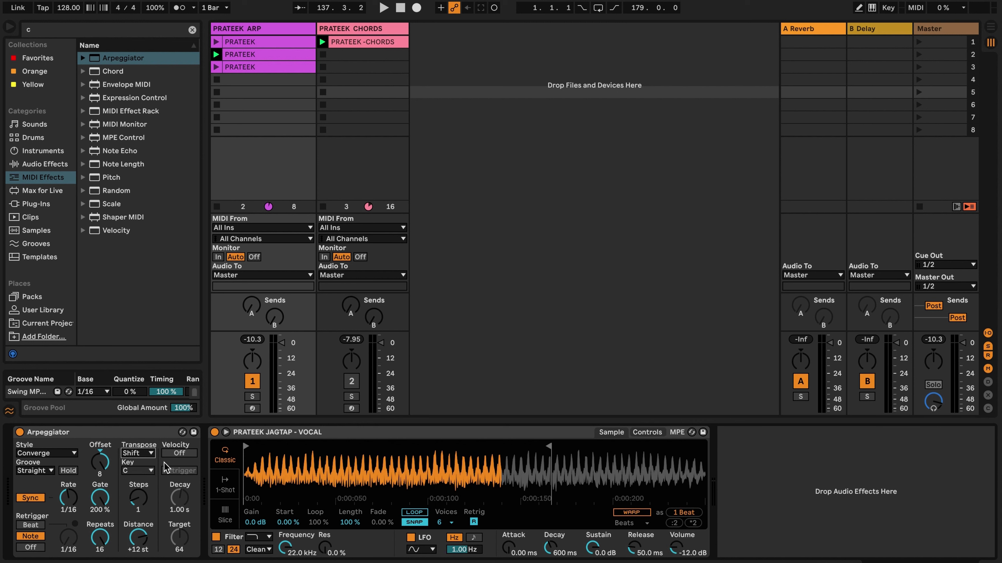
left_click(177, 456)
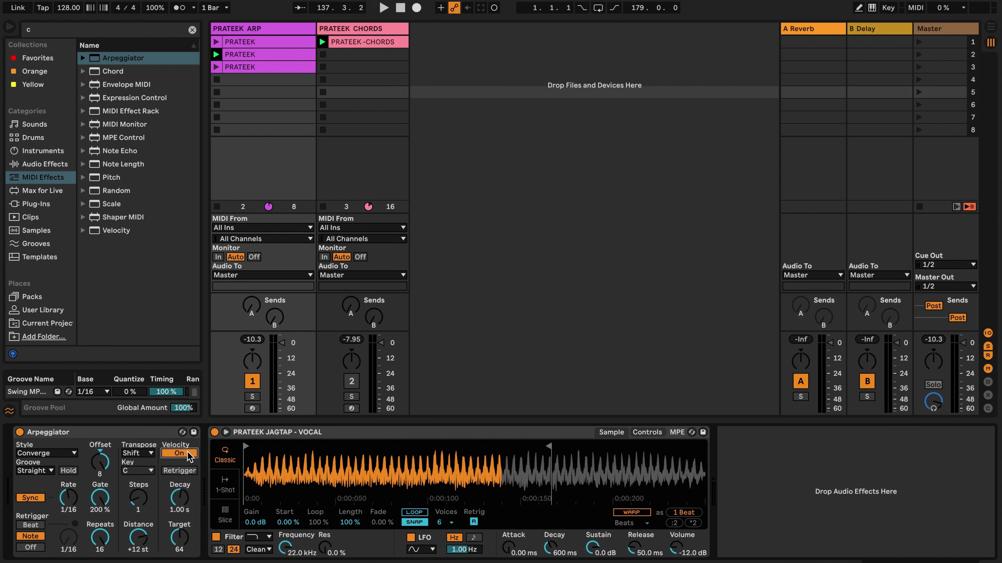